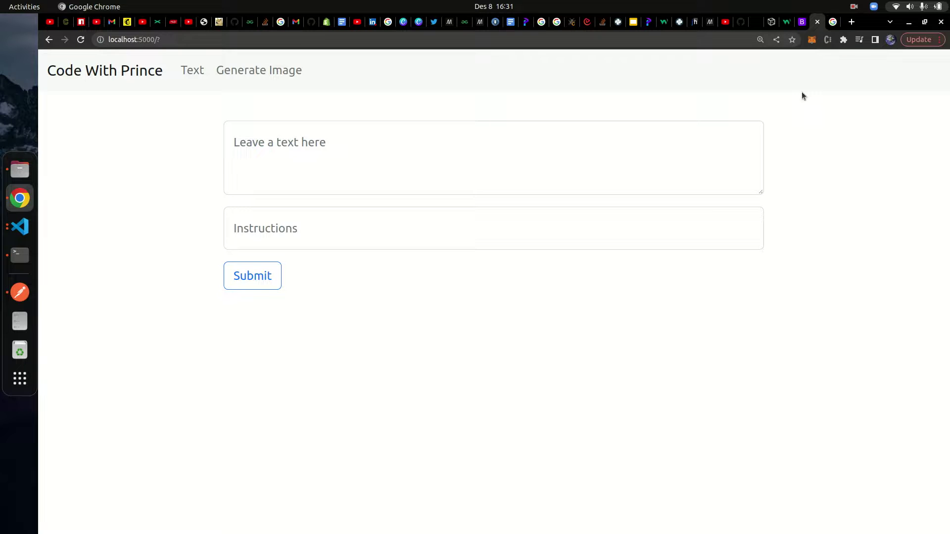
Glance at the chatgpt Google results, then return to the Code With Prince tab at localhost:5000.
{"action": "left_click", "coordinate": [832, 22]}
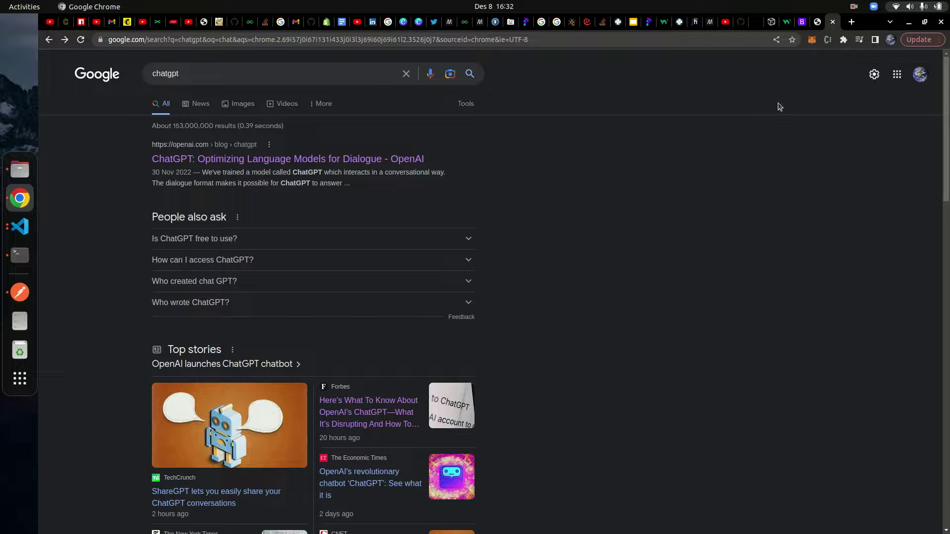
{"action": "left_click", "coordinate": [819, 28]}
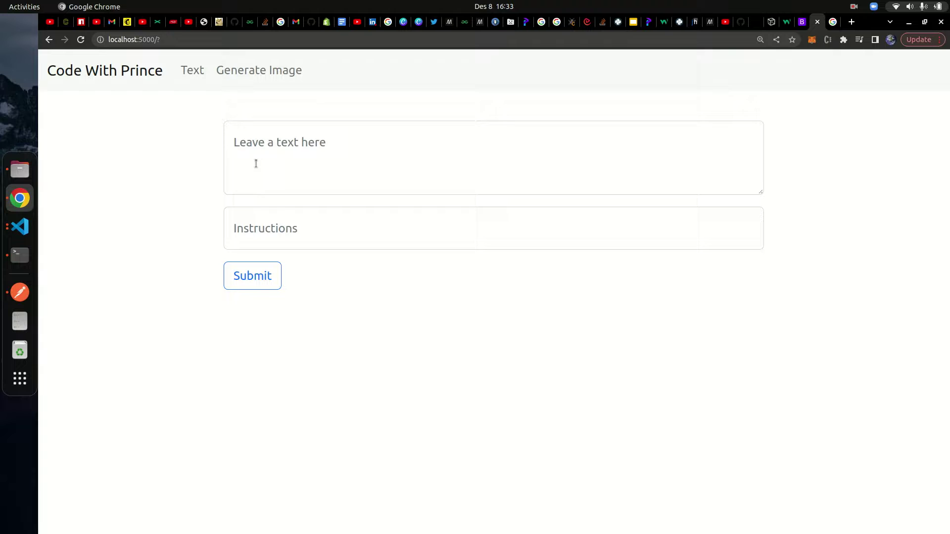
Request C++ code with prompt 'take user input in c++' and instruction 'write a c++ program'.
{"action": "left_click", "coordinate": [256, 164]}
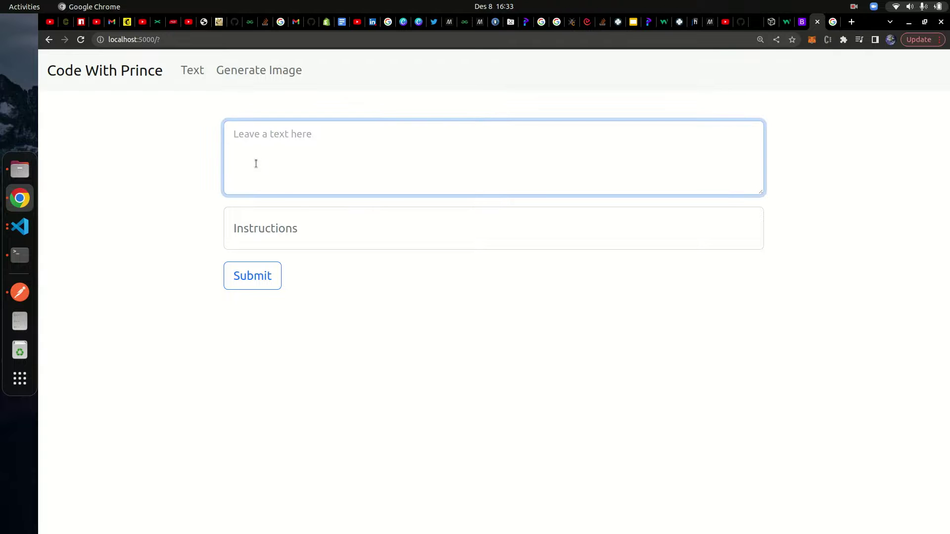
{"action": "type", "text": "take user input in c+"}
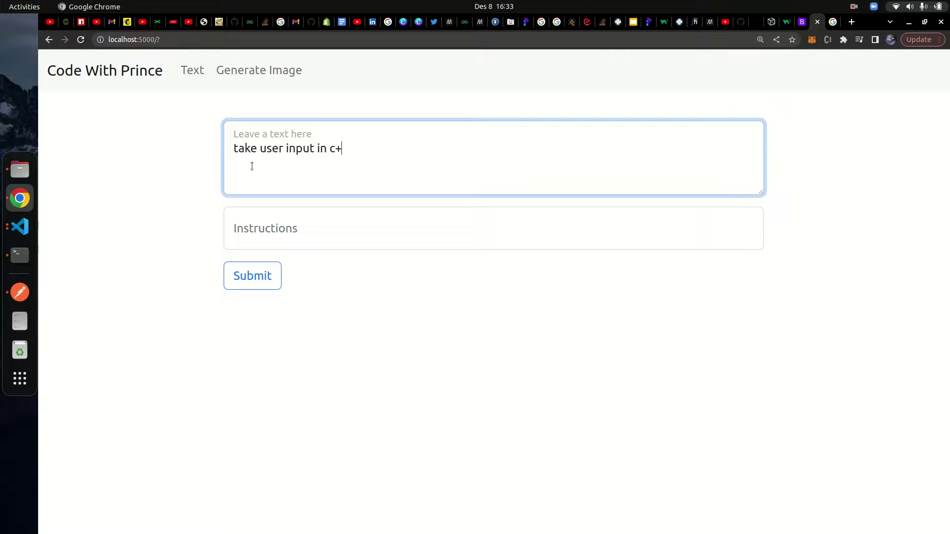
{"action": "type", "text": "+"}
{"action": "left_click", "coordinate": [294, 229]}
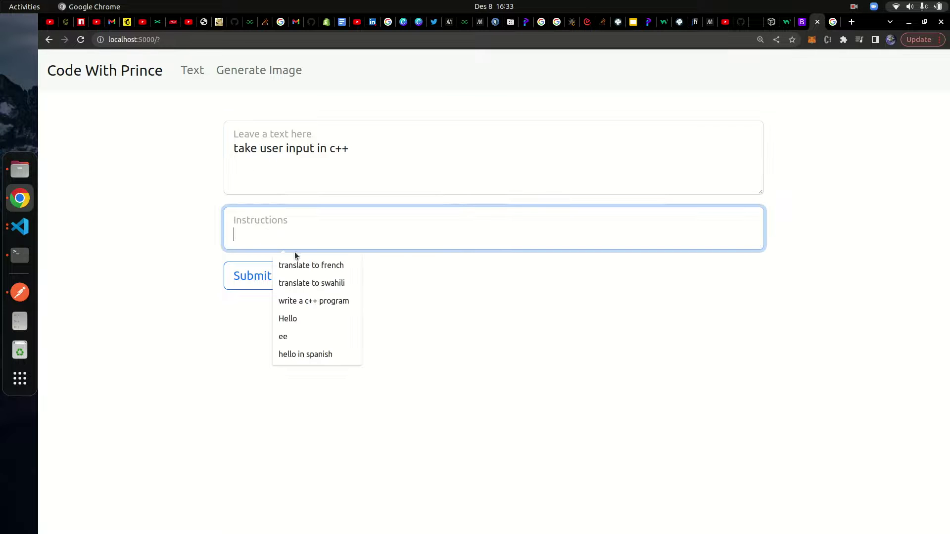
{"action": "type", "text": "write a c++ program"}
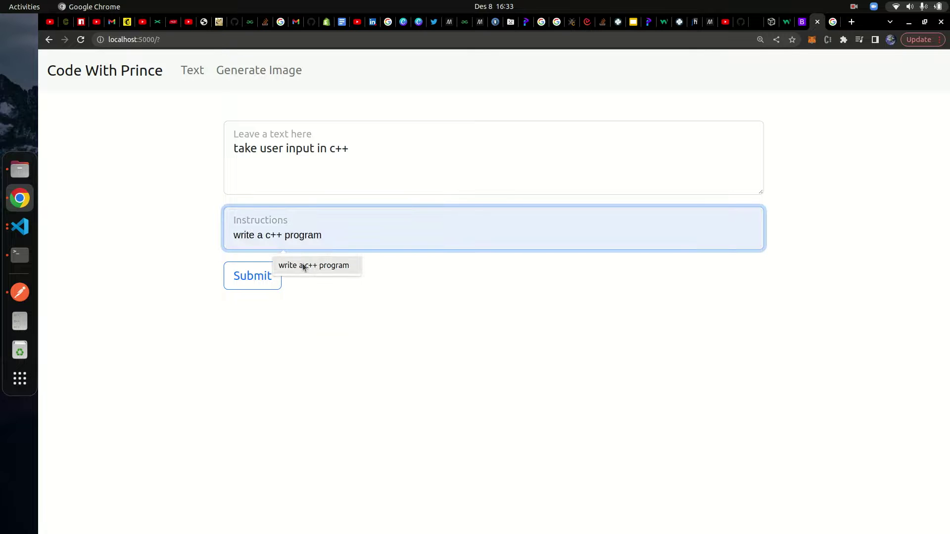
{"action": "left_click", "coordinate": [304, 266]}
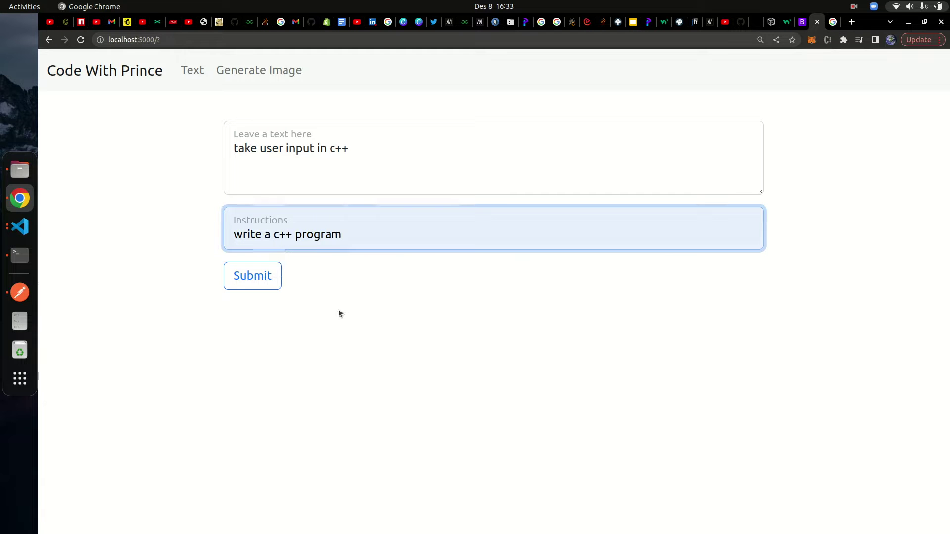
{"action": "left_click", "coordinate": [245, 281]}
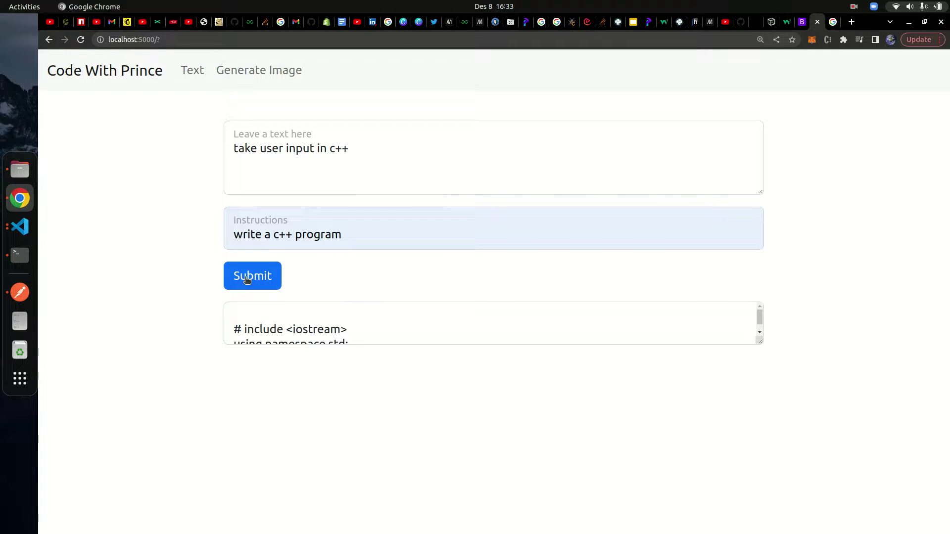
Enlarge the output box and scroll through the generated C++ swap program.
{"action": "left_click_drag", "start_coordinate": [760, 341], "coordinate": [732, 531]}
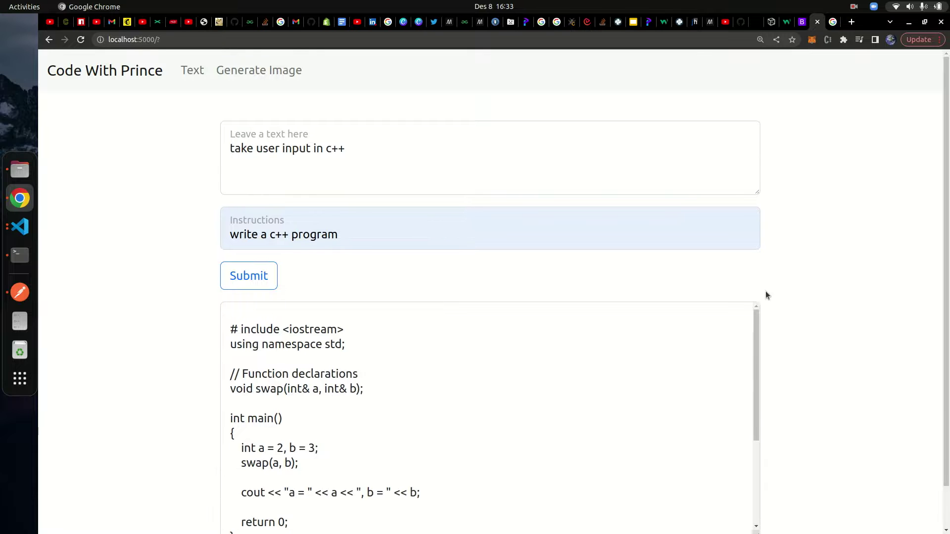
{"action": "scroll", "coordinate": [765, 290], "scroll_direction": "down", "scroll_amount": 1}
{"action": "scroll", "coordinate": [629, 310], "scroll_direction": "down", "scroll_amount": 1}
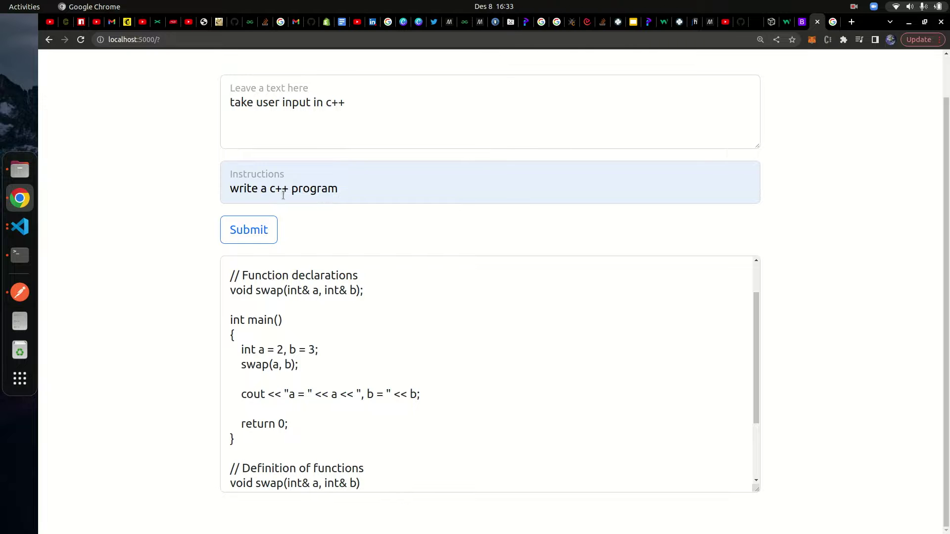
Select the instruction text and resubmit the same C++ request for a new answer.
{"action": "triple_click", "coordinate": [344, 191]}
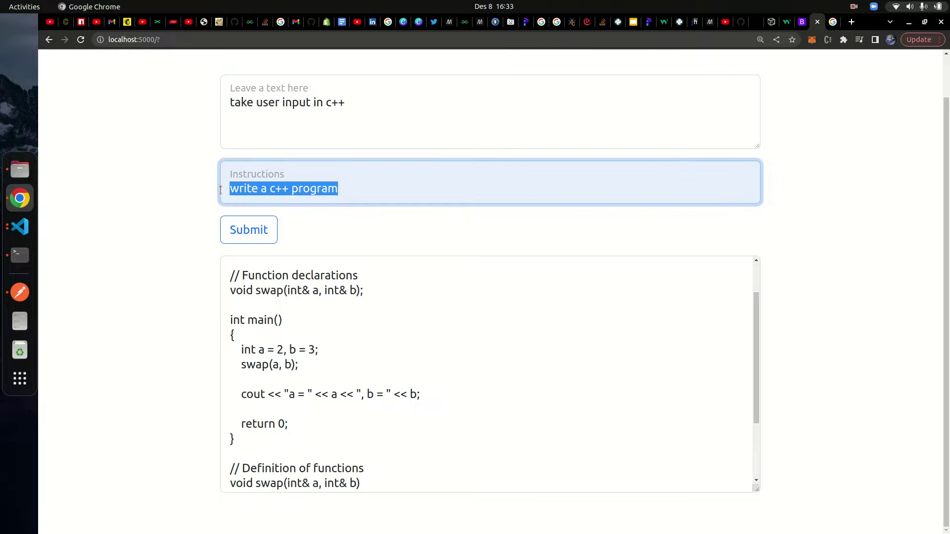
{"action": "scroll", "coordinate": [289, 347], "scroll_direction": "down", "scroll_amount": 4}
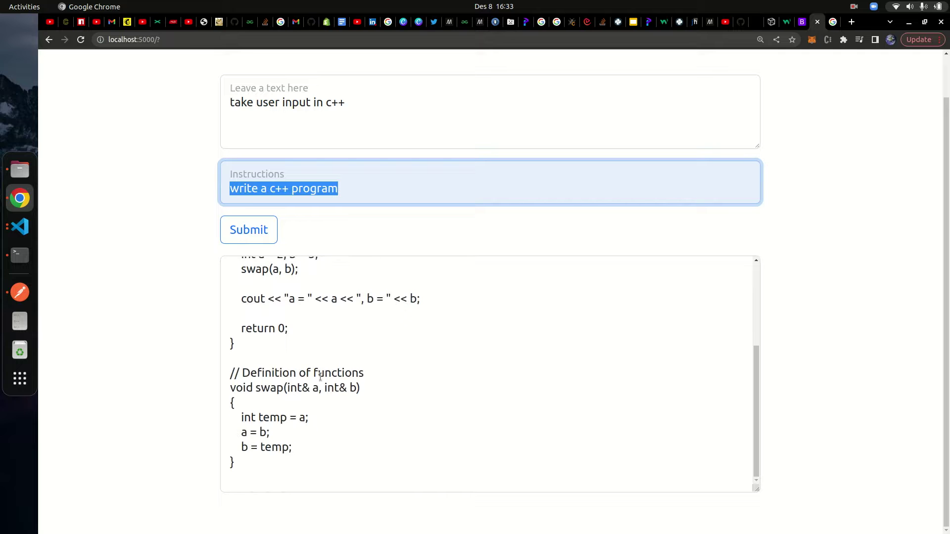
{"action": "scroll", "coordinate": [326, 404], "scroll_direction": "up", "scroll_amount": 5}
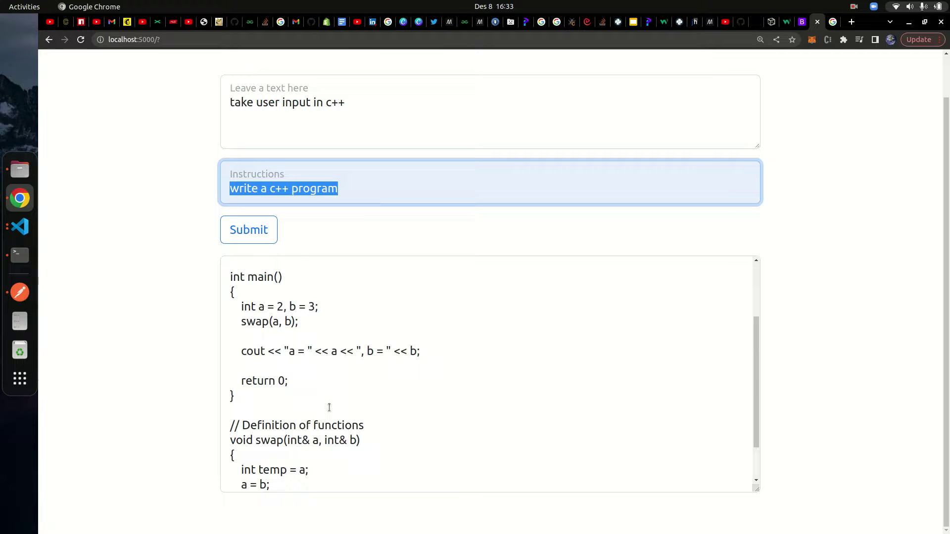
{"action": "scroll", "coordinate": [329, 407], "scroll_direction": "up", "scroll_amount": 1}
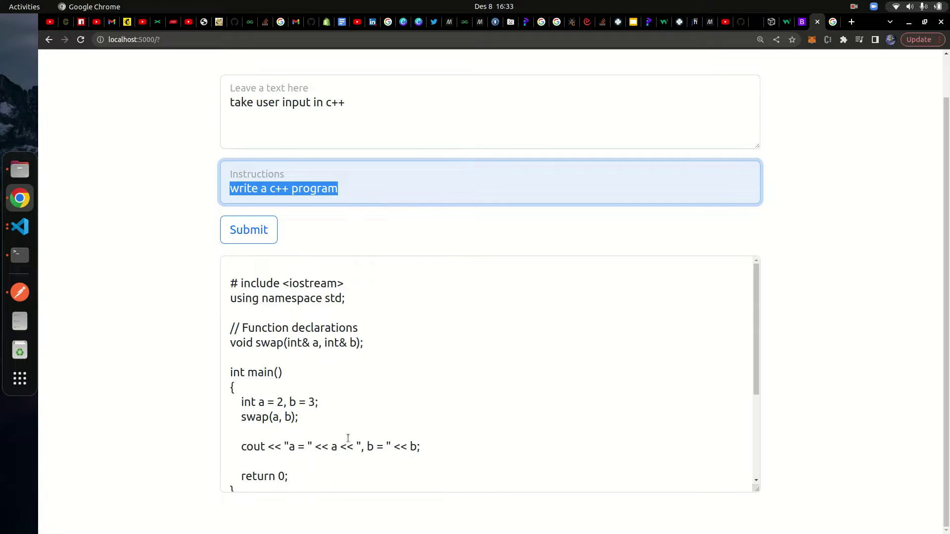
{"action": "scroll", "coordinate": [336, 388], "scroll_direction": "down", "scroll_amount": 2}
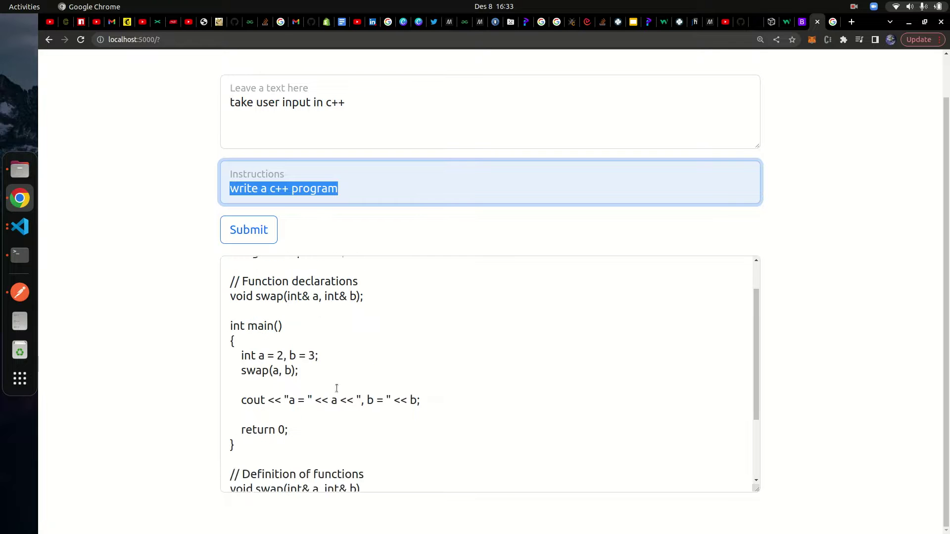
{"action": "scroll", "coordinate": [336, 388], "scroll_direction": "down", "scroll_amount": 4}
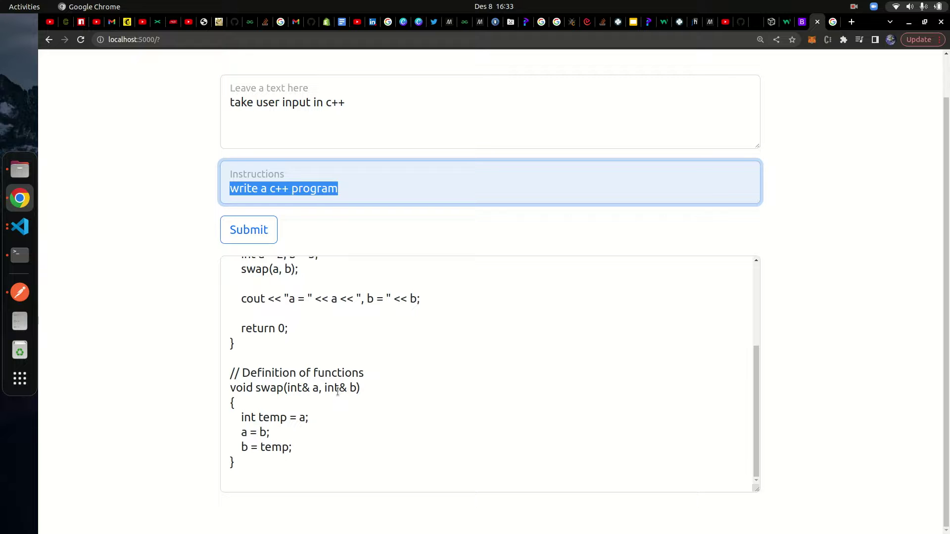
{"action": "left_click", "coordinate": [251, 234]}
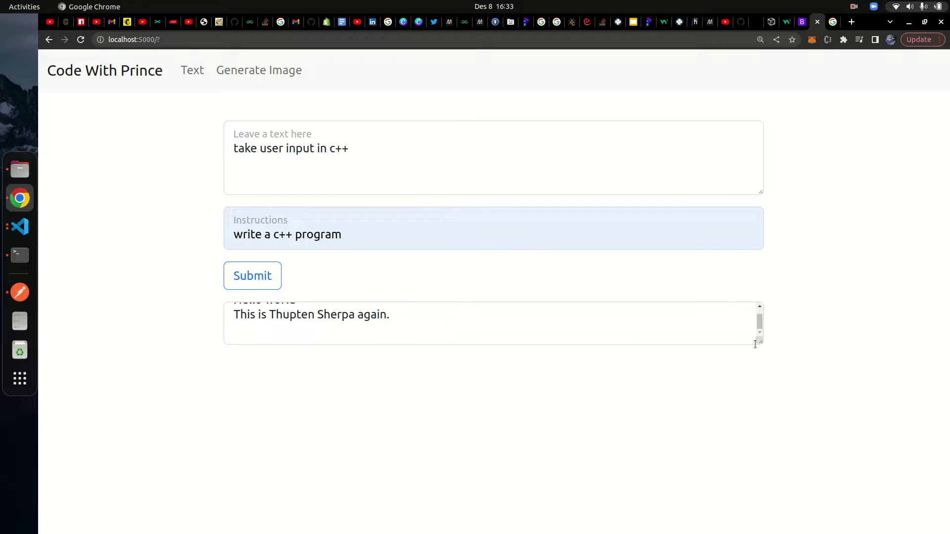
Resubmit the request and make the output box taller to show the C++ greeting program.
{"action": "left_click_drag", "start_coordinate": [759, 341], "coordinate": [751, 465]}
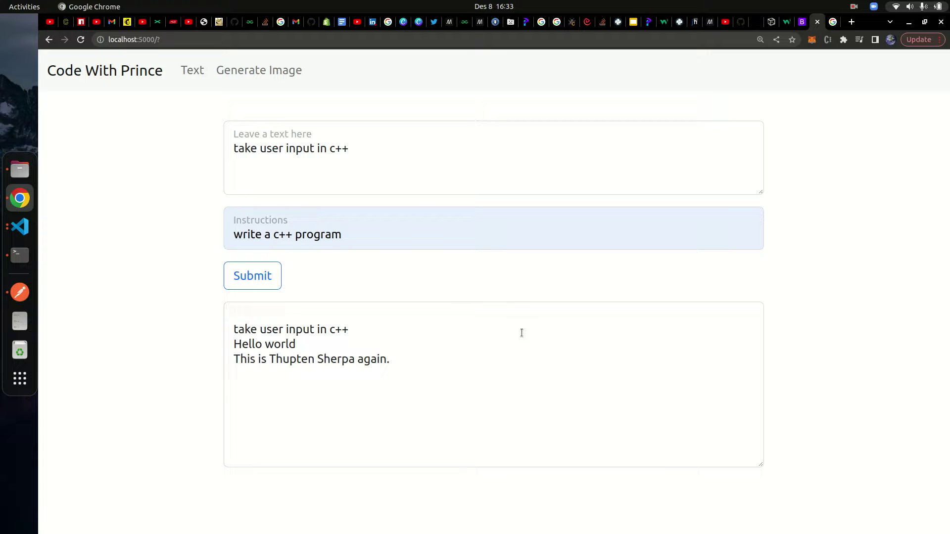
{"action": "left_click", "coordinate": [265, 278]}
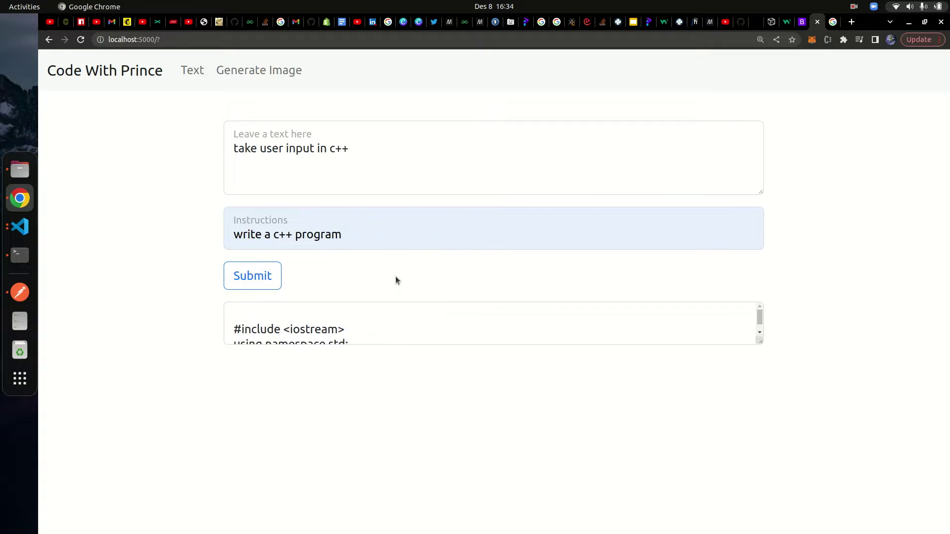
{"action": "left_click", "coordinate": [755, 342]}
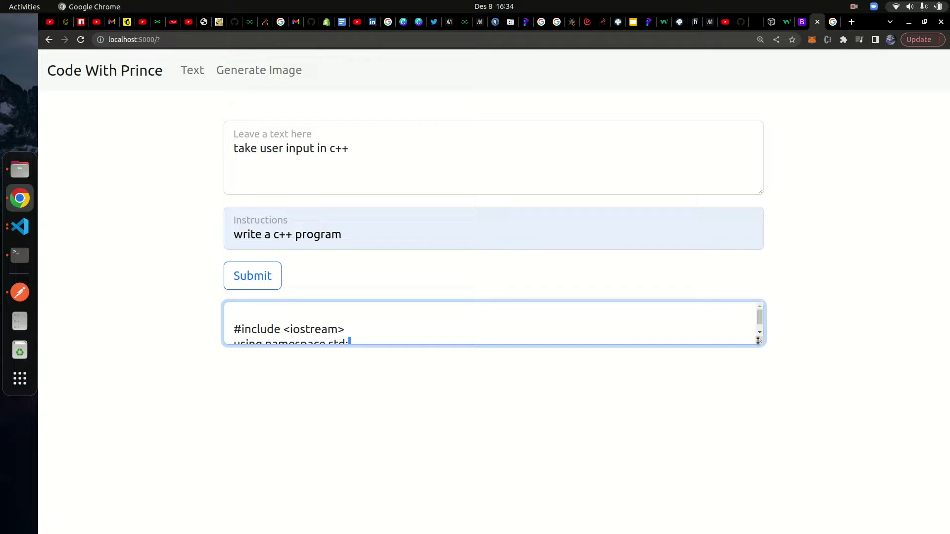
{"action": "left_click_drag", "start_coordinate": [760, 341], "coordinate": [757, 515]}
{"action": "left_click", "coordinate": [588, 457]}
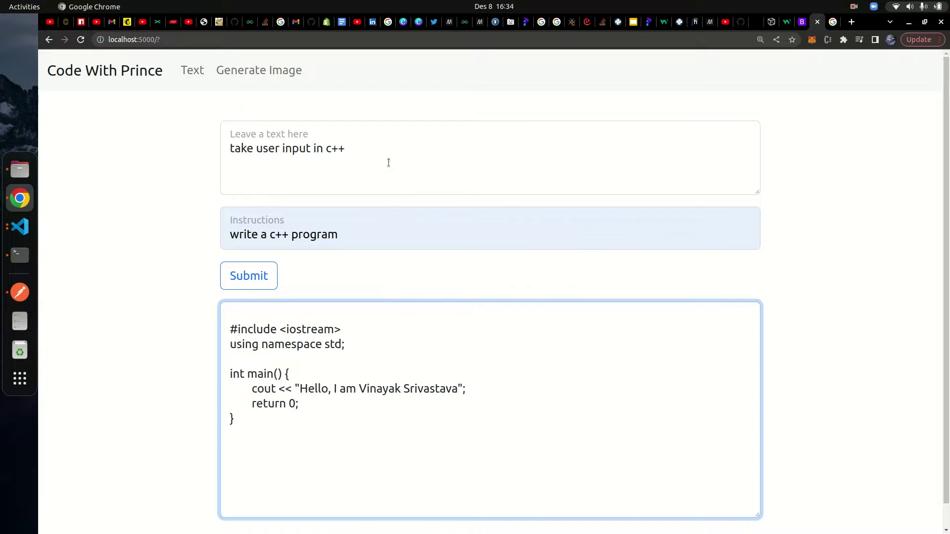
Submit prompt 'print hello world in python' with instruction 'write Python program'.
{"action": "left_click_drag", "start_coordinate": [346, 148], "coordinate": [173, 149]}
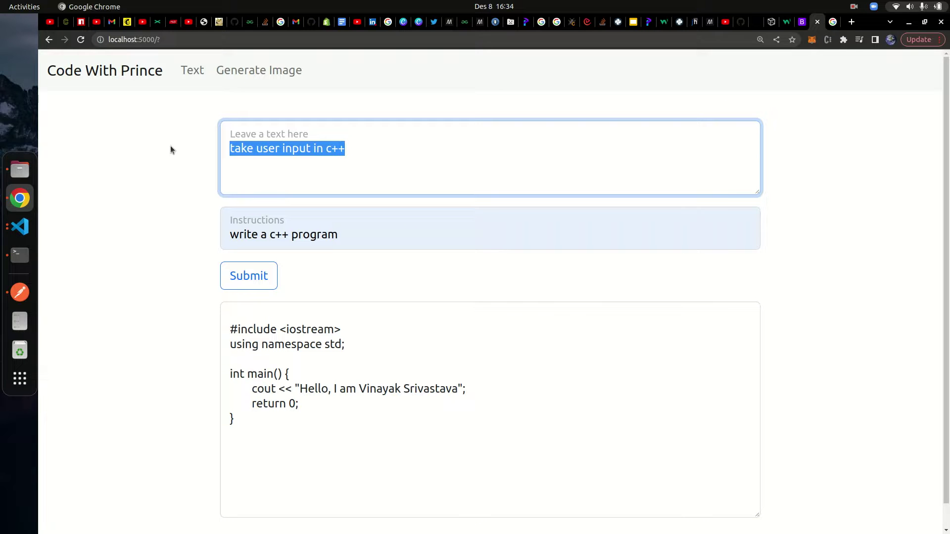
{"action": "type", "text": "print("}
{"action": "key", "text": "BackSpace"}
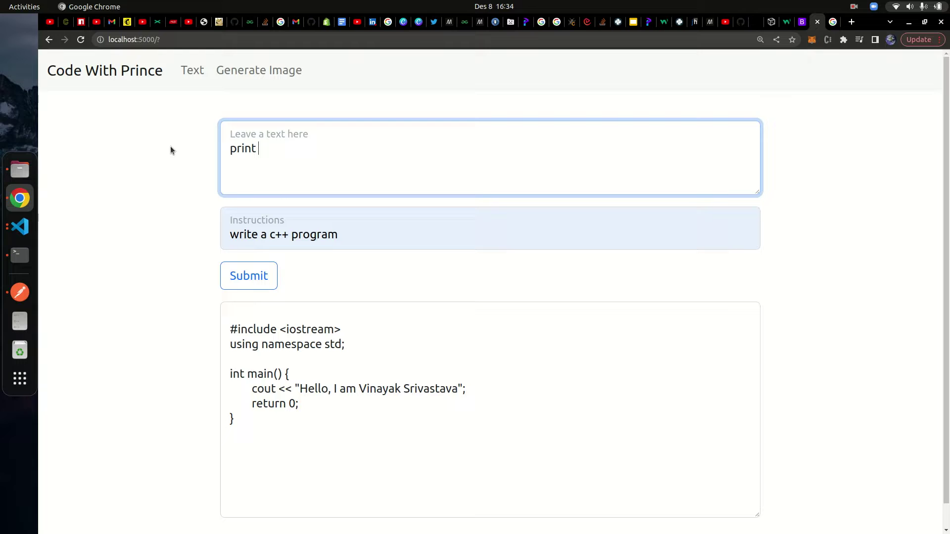
{"action": "type", "text": "hello world in python"}
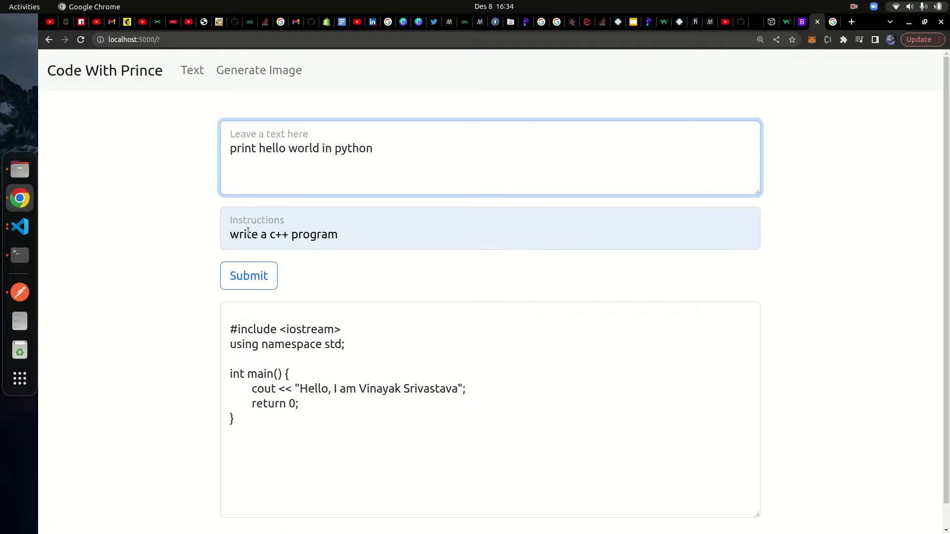
{"action": "left_click_drag", "start_coordinate": [357, 239], "coordinate": [206, 209]}
{"action": "type", "text": "wr"}
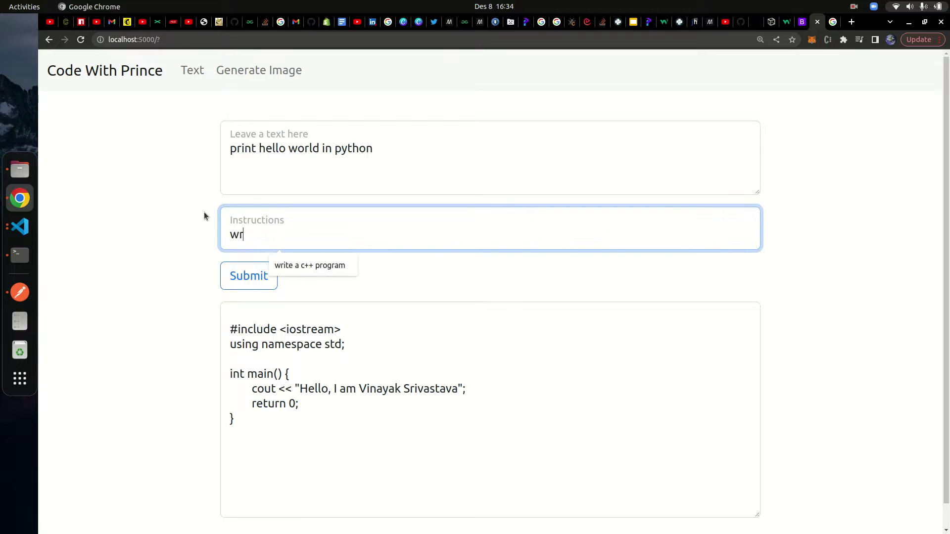
{"action": "type", "text": "ite P"}
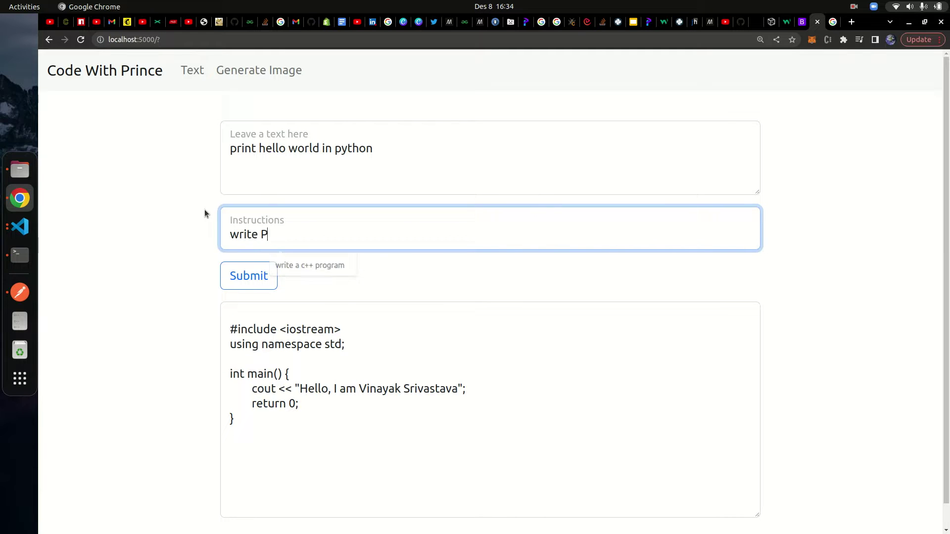
{"action": "type", "text": "ython program"}
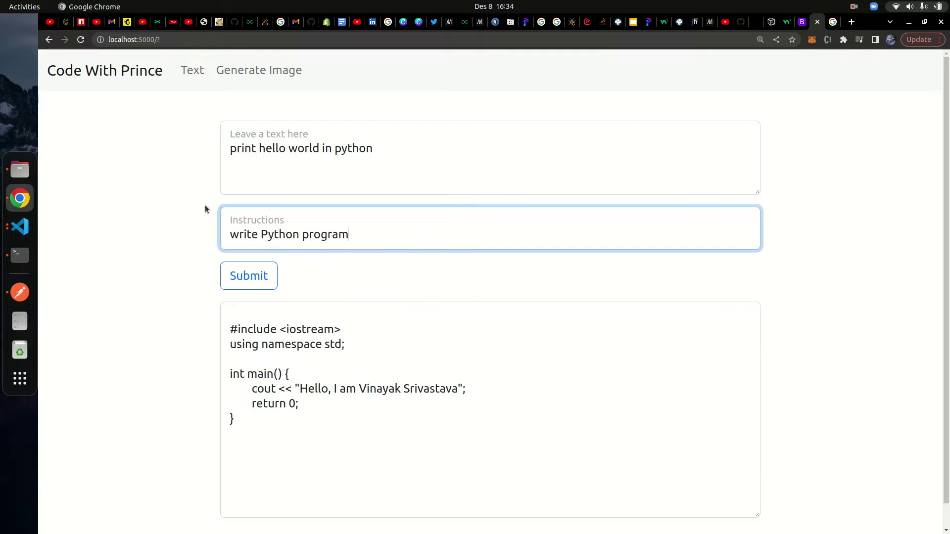
{"action": "left_click", "coordinate": [254, 278]}
{"action": "left_click", "coordinate": [255, 278]}
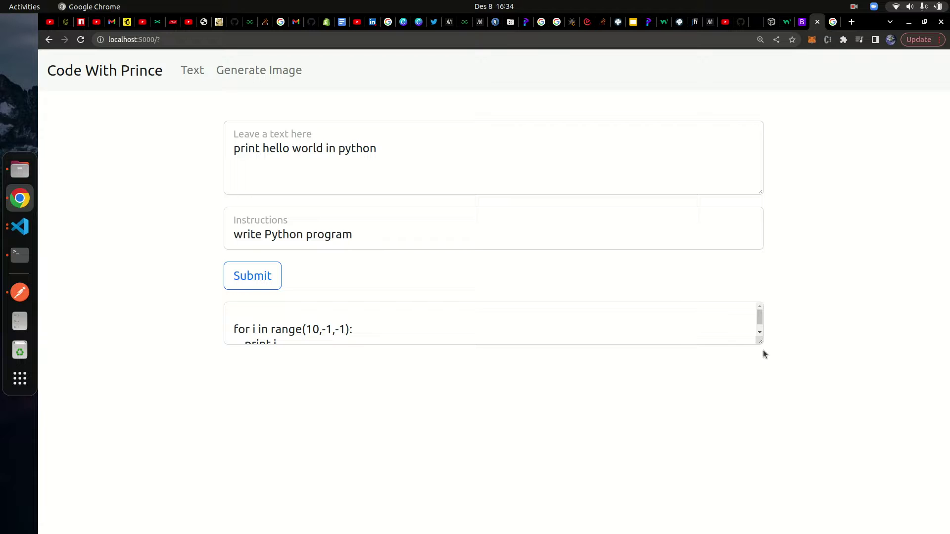
Enlarge the output, resubmit, and trim the trailing space from the instruction.
{"action": "left_click_drag", "start_coordinate": [759, 340], "coordinate": [761, 455]}
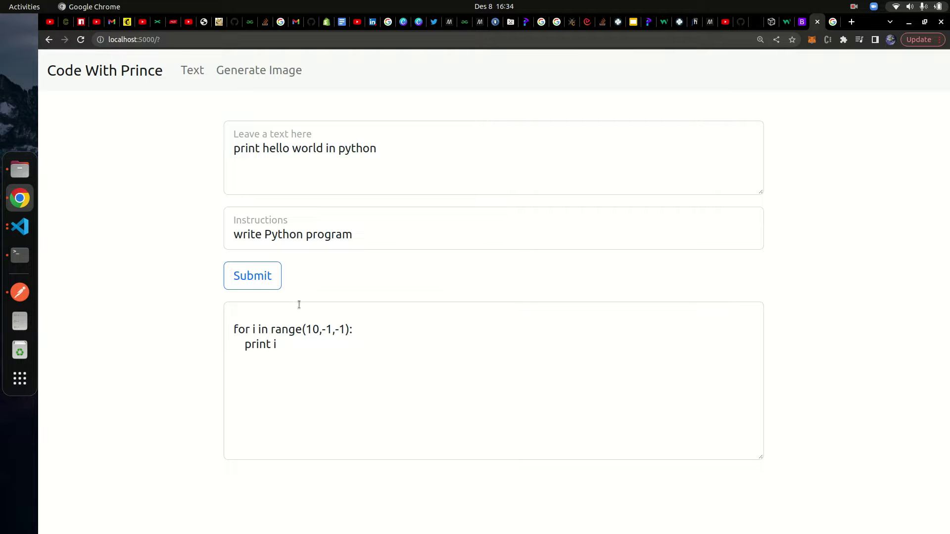
{"action": "left_click_drag", "start_coordinate": [293, 351], "coordinate": [217, 328]}
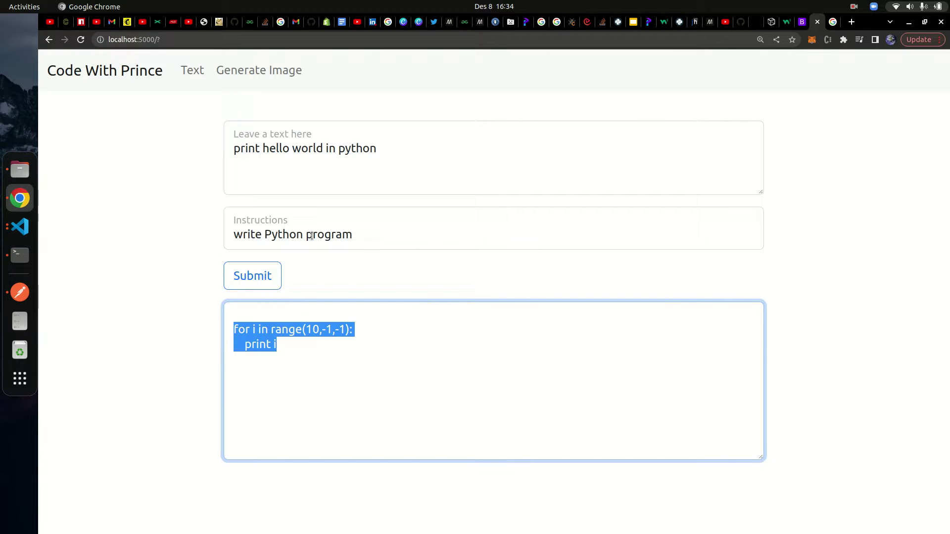
{"action": "left_click", "coordinate": [255, 280]}
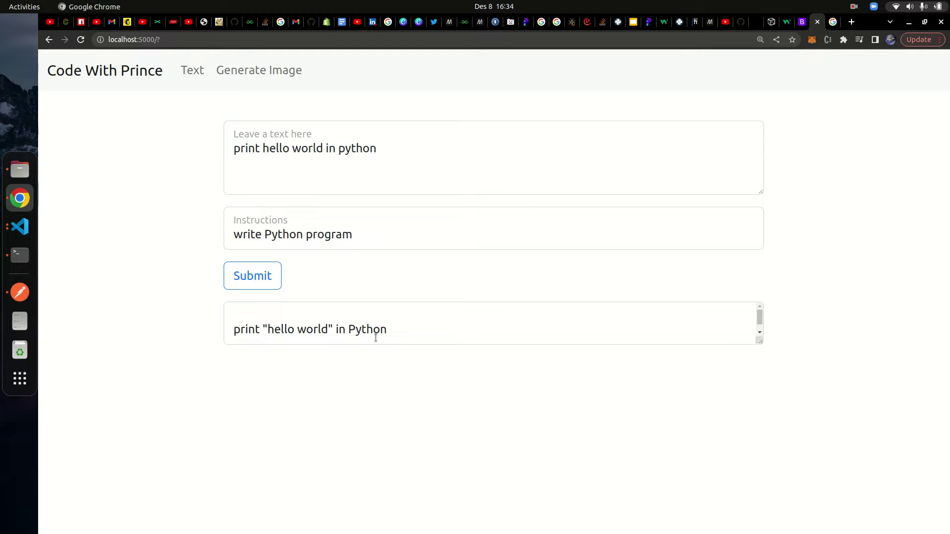
{"action": "left_click", "coordinate": [377, 232]}
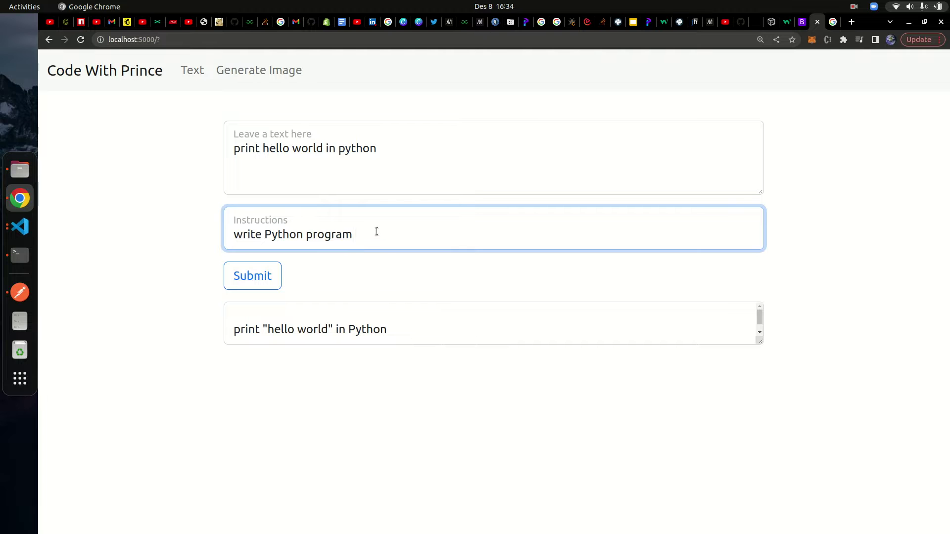
{"action": "key", "text": "BackSpace"}
{"action": "left_click_drag", "start_coordinate": [393, 151], "coordinate": [174, 147]}
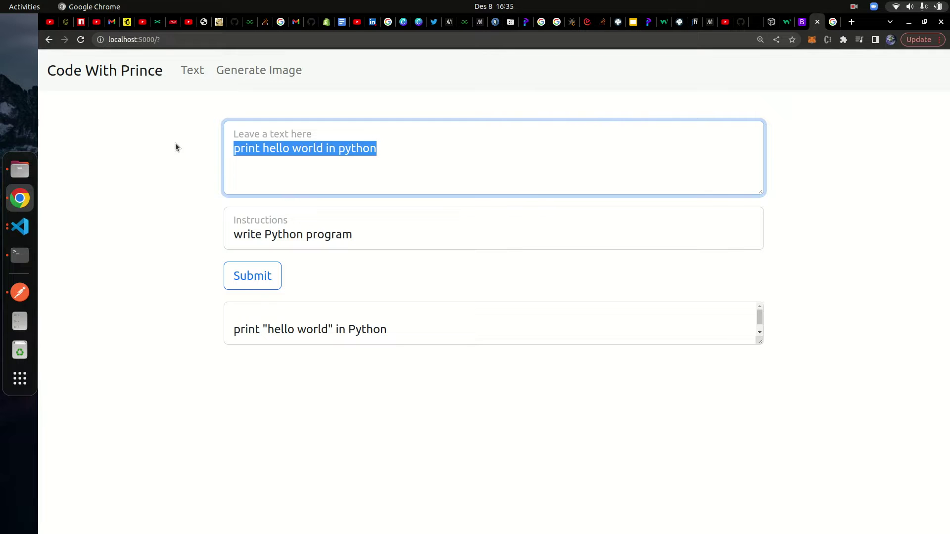
Translate 'hello' using instruction 'translate to french', getting 'bonjour'.
{"action": "type", "text": "helo"}
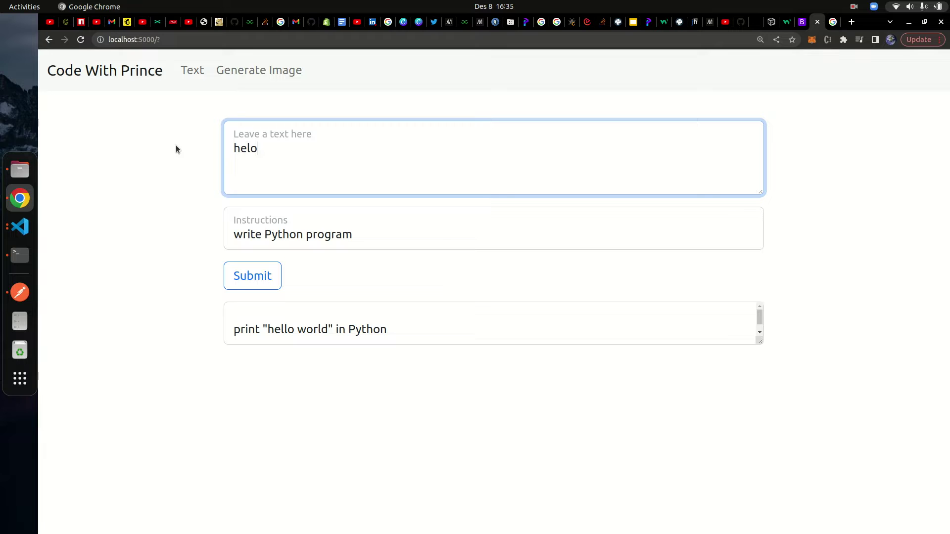
{"action": "key", "text": "BackSpace"}
{"action": "type", "text": "lo"}
{"action": "key", "text": "Tab"}
{"action": "type", "text": "tran"}
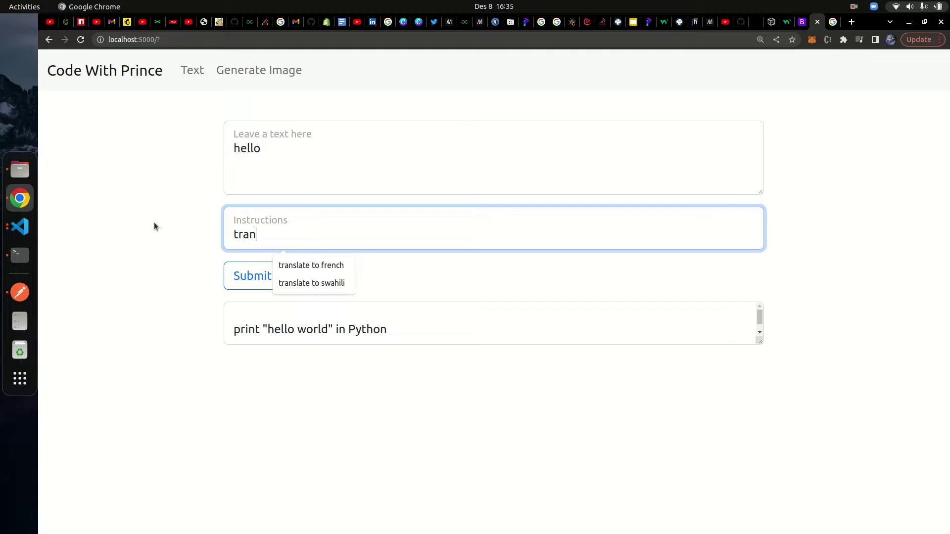
{"action": "left_click", "coordinate": [290, 266]}
{"action": "left_click", "coordinate": [278, 272]}
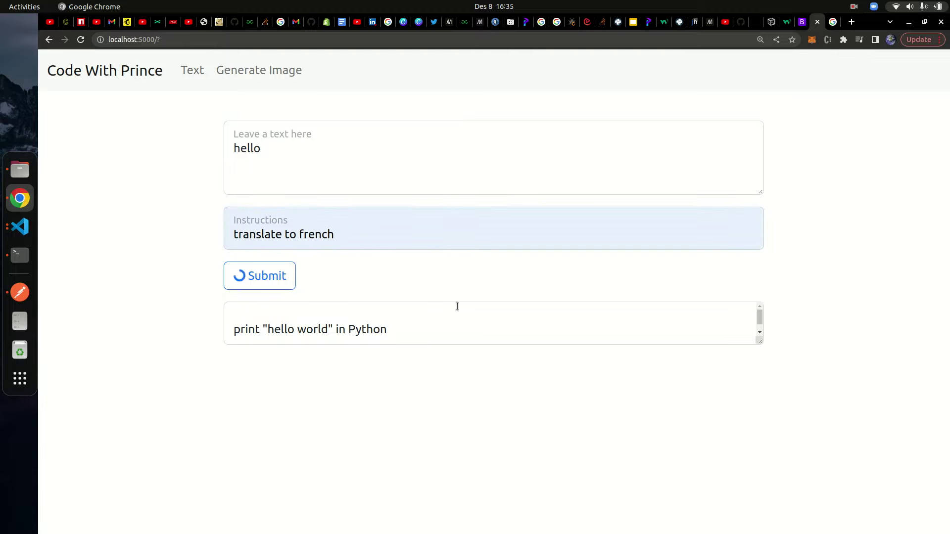
{"action": "left_click", "coordinate": [304, 187]}
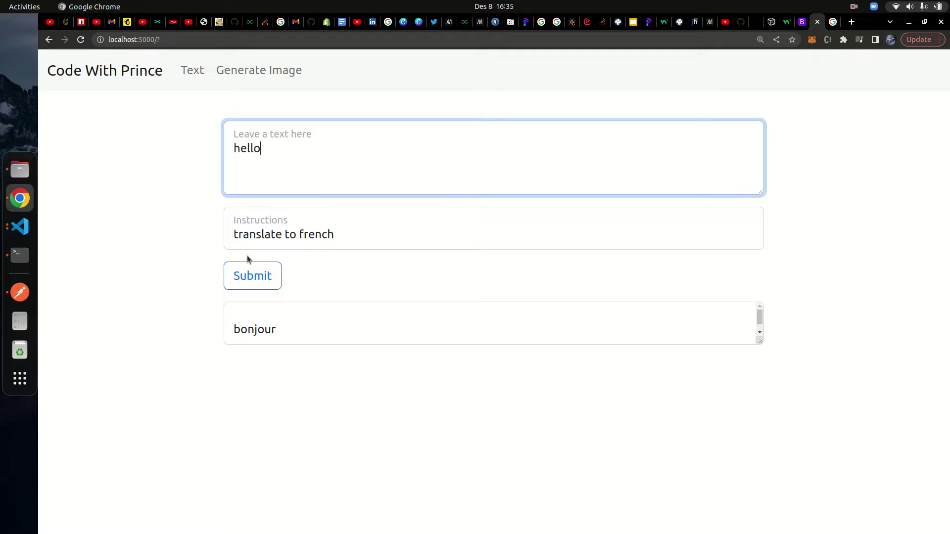
{"action": "left_click", "coordinate": [260, 278]}
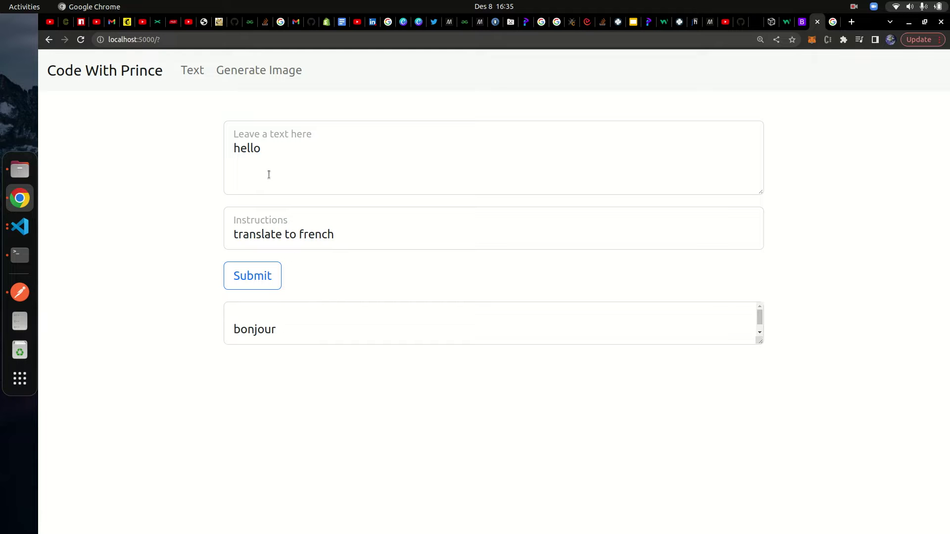
Change the instruction to 'translate to swahili' and resubmit until 'hello' returns 'kuwa'.
{"action": "double_click", "coordinate": [311, 236]}
{"action": "type", "text": "swahili"}
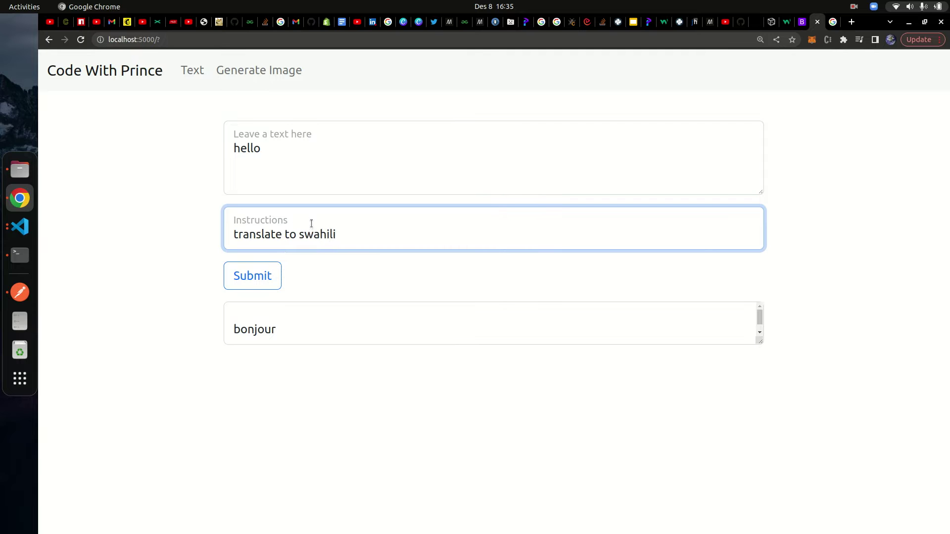
{"action": "left_click", "coordinate": [265, 276]}
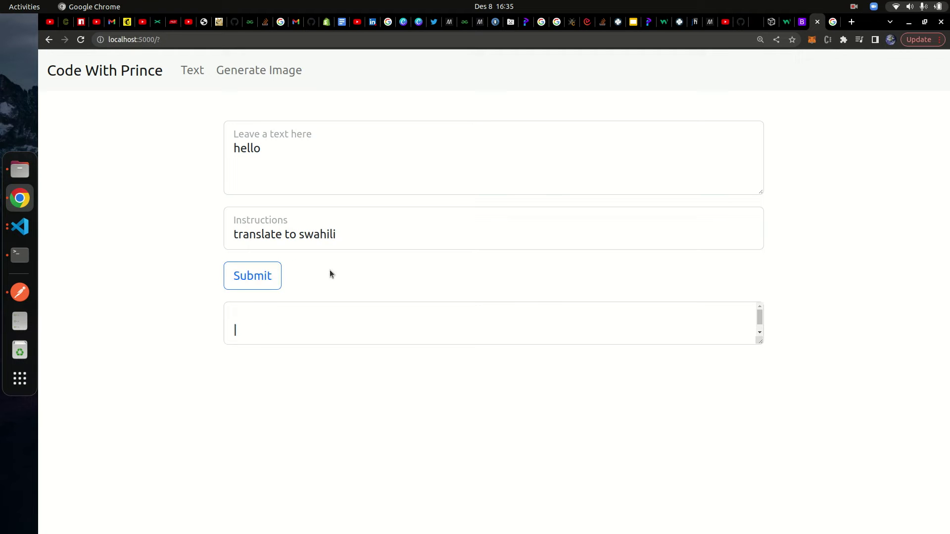
{"action": "left_click", "coordinate": [254, 275]}
{"action": "left_click_drag", "start_coordinate": [760, 341], "coordinate": [763, 477]}
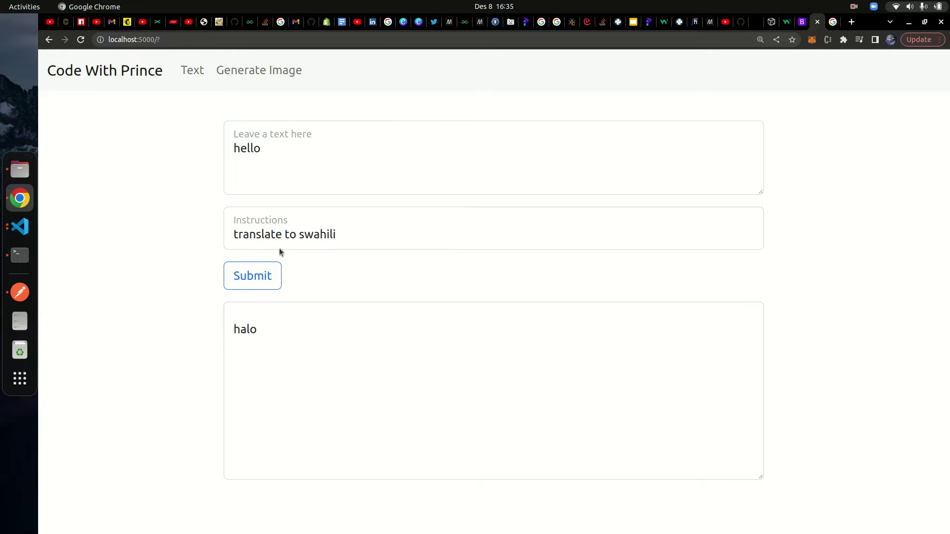
{"action": "left_click", "coordinate": [256, 276]}
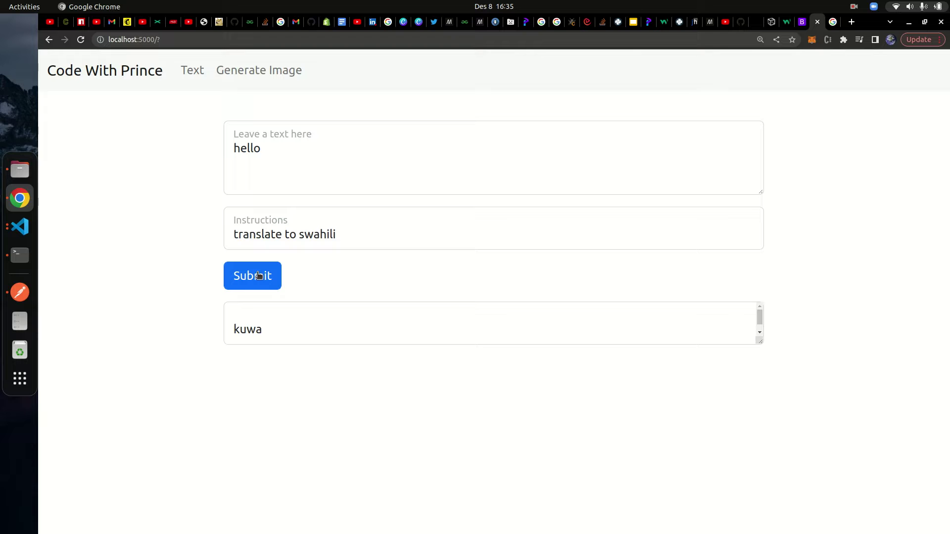
On the Generate Image page, submit the prompt 'man on mars'.
{"action": "left_click", "coordinate": [260, 73]}
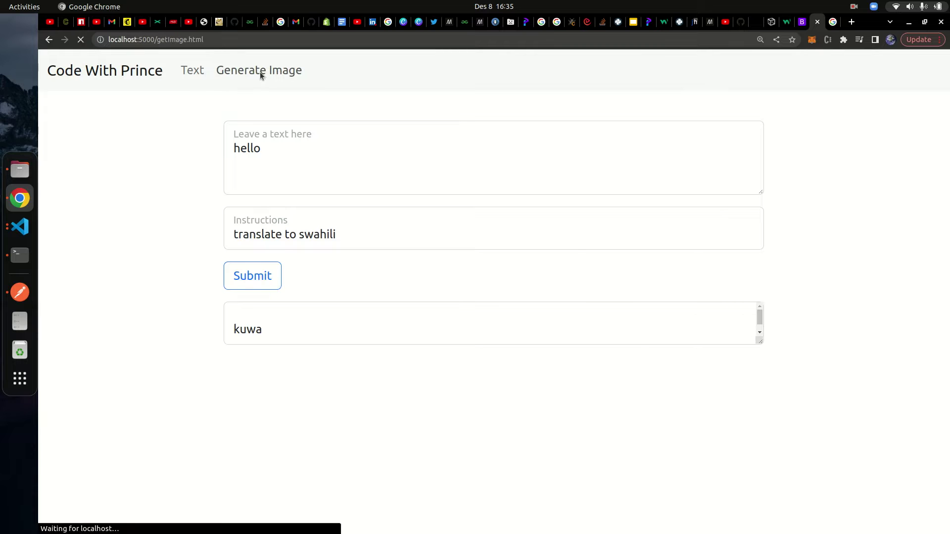
{"action": "left_click", "coordinate": [293, 167]}
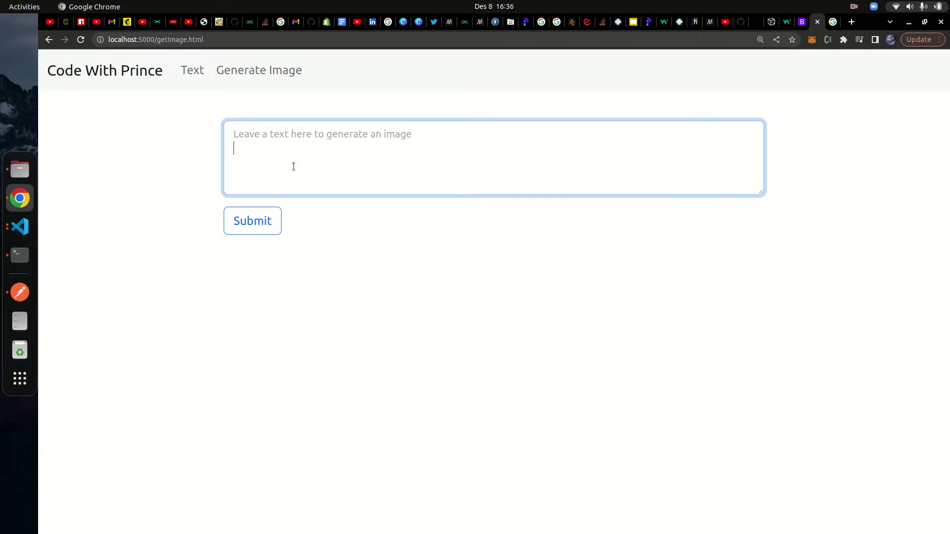
{"action": "type", "text": "generate"}
{"action": "key", "text": "BackSpace"}
{"action": "key", "text": "BackSpace"}
{"action": "key", "text": "BackSpace"}
{"action": "key", "text": "BackSpace"}
{"action": "key", "text": "BackSpace"}
{"action": "key", "text": "BackSpace"}
{"action": "key", "text": "BackSpace"}
{"action": "key", "text": "BackSpace"}
{"action": "key", "text": "BackSpace"}
{"action": "type", "text": "man on mars"}
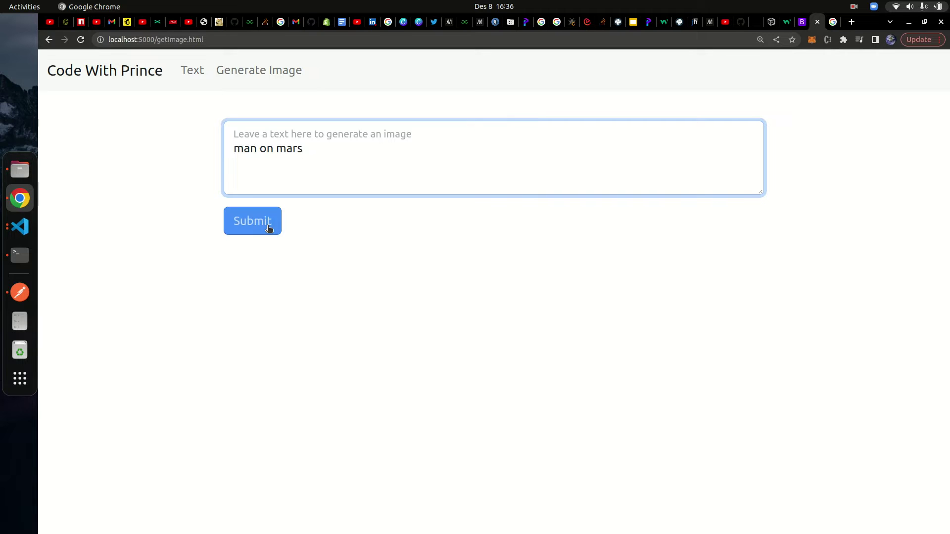
{"action": "left_click", "coordinate": [269, 228]}
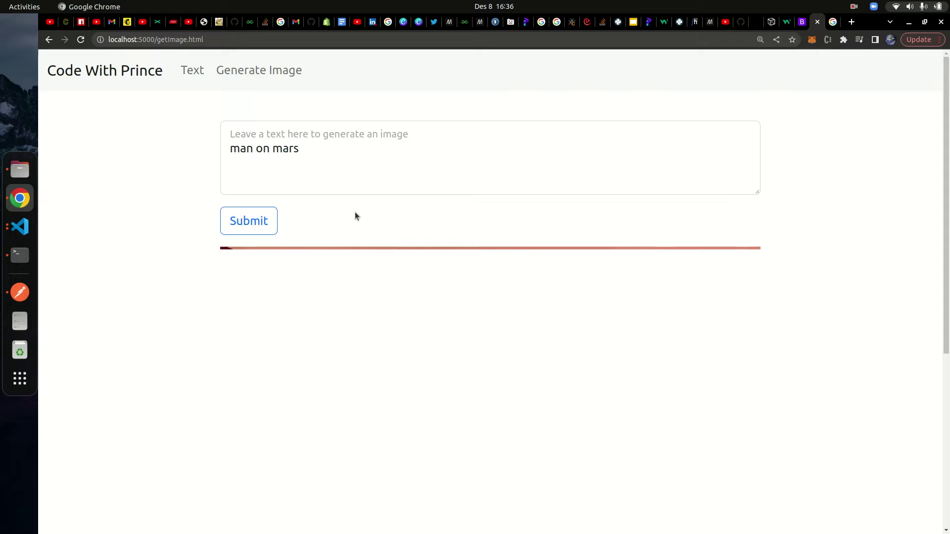
Scroll through the generated man-on-Mars image, then return to the Text page.
{"action": "scroll", "coordinate": [736, 257], "scroll_direction": "down", "scroll_amount": 3}
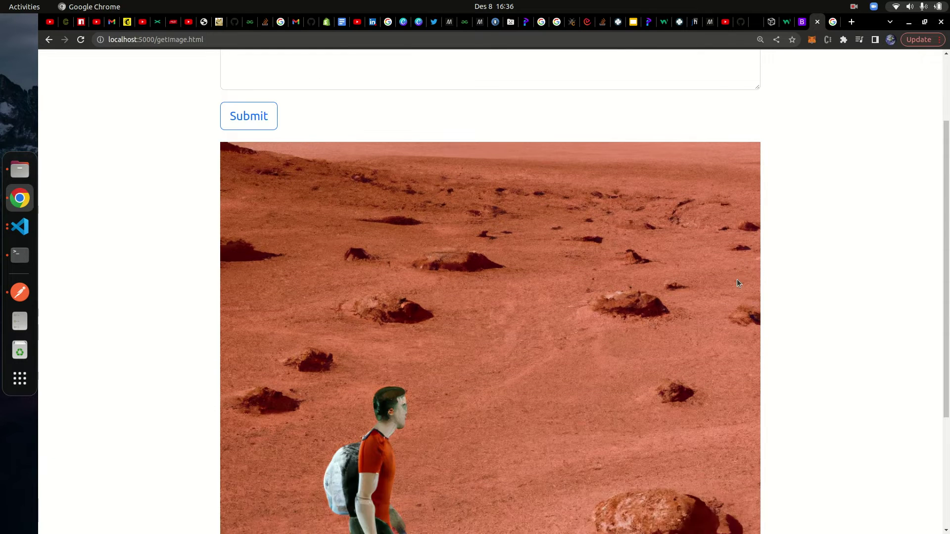
{"action": "scroll", "coordinate": [737, 280], "scroll_direction": "down", "scroll_amount": 5}
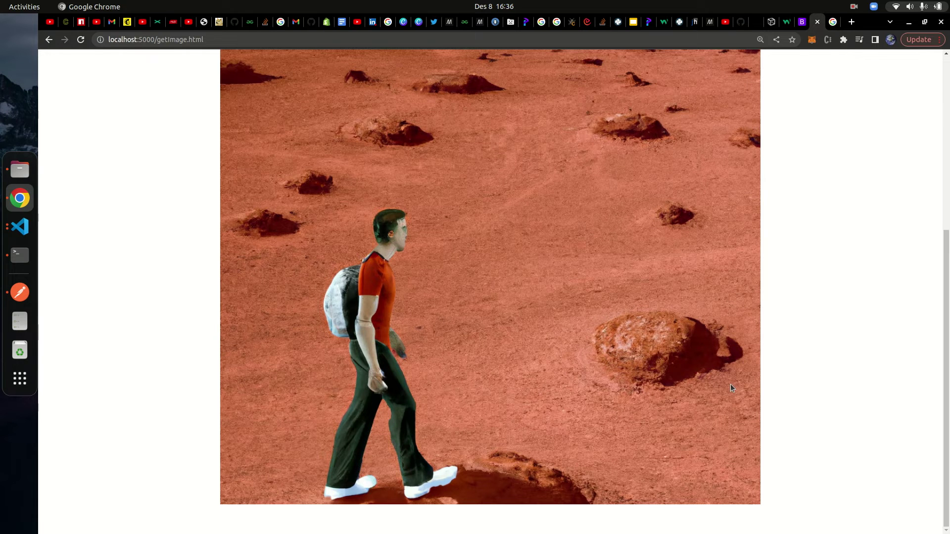
{"action": "scroll", "coordinate": [732, 384], "scroll_direction": "up", "scroll_amount": 3}
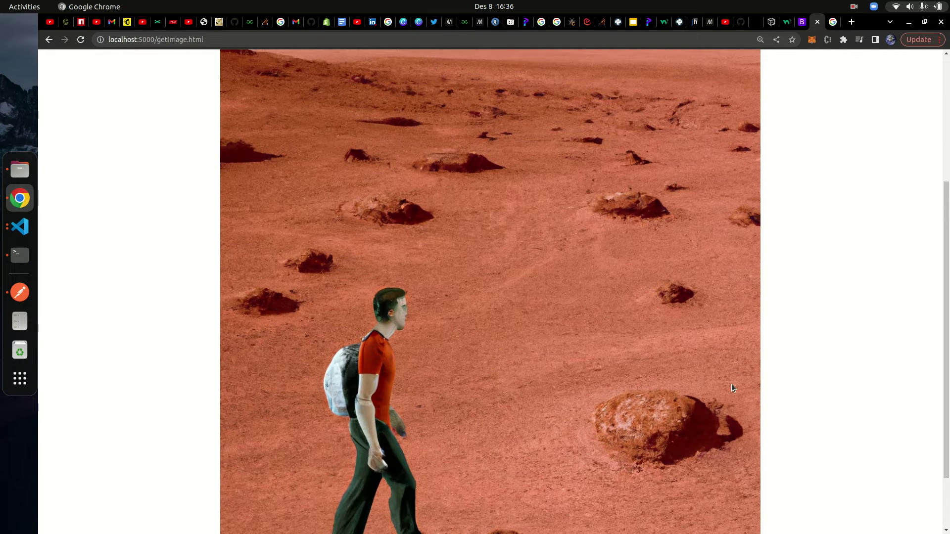
{"action": "scroll", "coordinate": [777, 368], "scroll_direction": "down", "scroll_amount": 3}
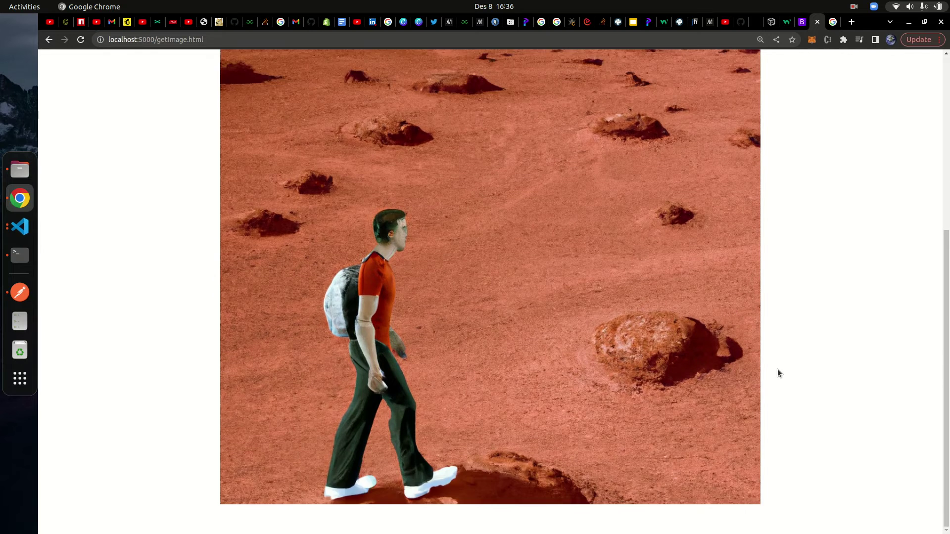
{"action": "scroll", "coordinate": [778, 377], "scroll_direction": "up", "scroll_amount": 6}
{"action": "scroll", "coordinate": [779, 380], "scroll_direction": "up", "scroll_amount": 5}
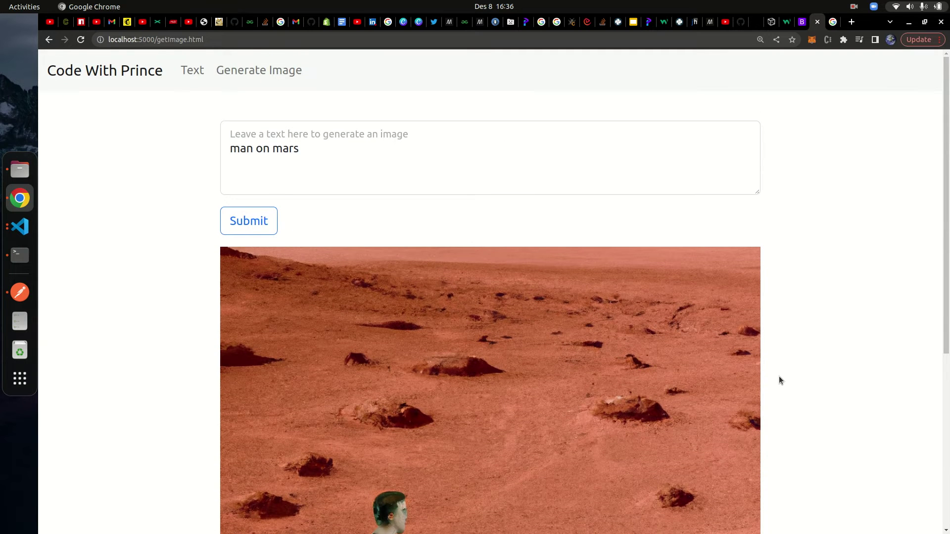
{"action": "scroll", "coordinate": [780, 384], "scroll_direction": "down", "scroll_amount": 10}
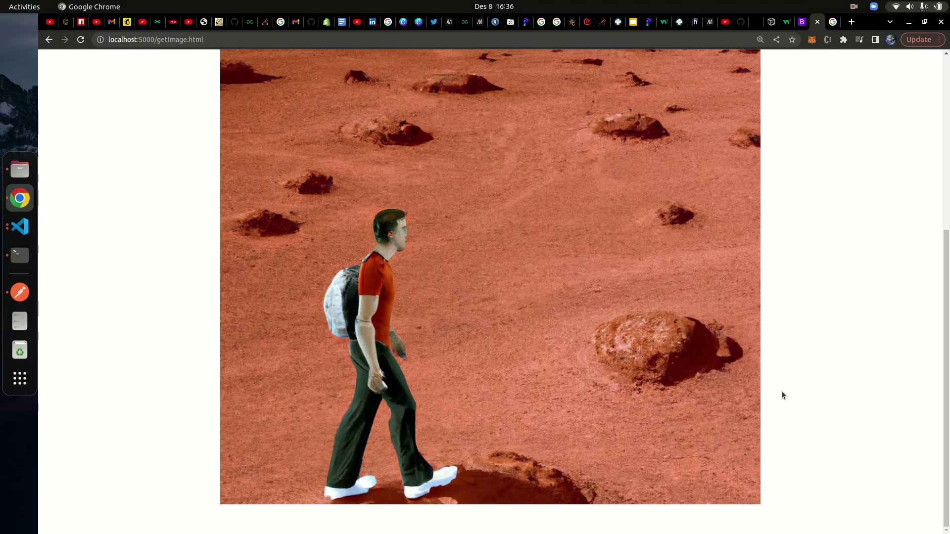
{"action": "scroll", "coordinate": [776, 391], "scroll_direction": "up", "scroll_amount": 1}
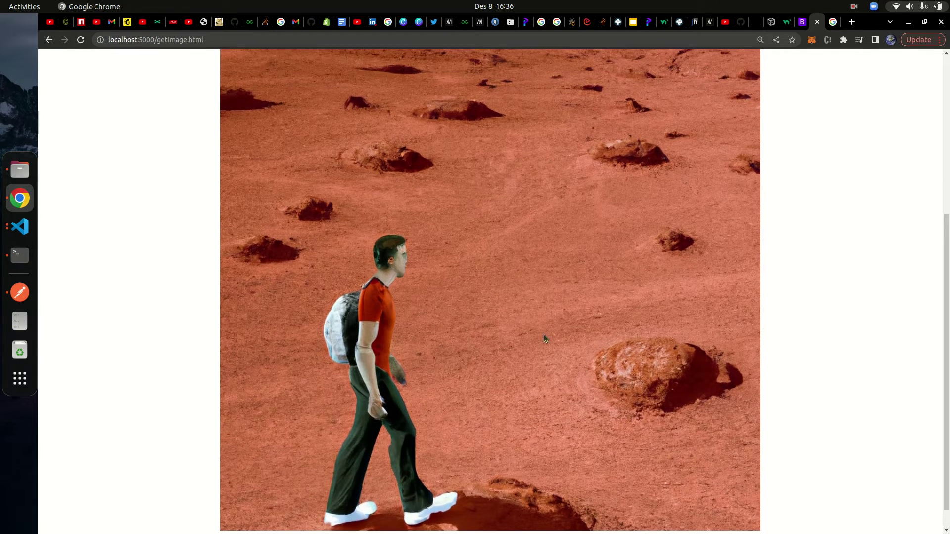
{"action": "scroll", "coordinate": [587, 336], "scroll_direction": "up", "scroll_amount": 5}
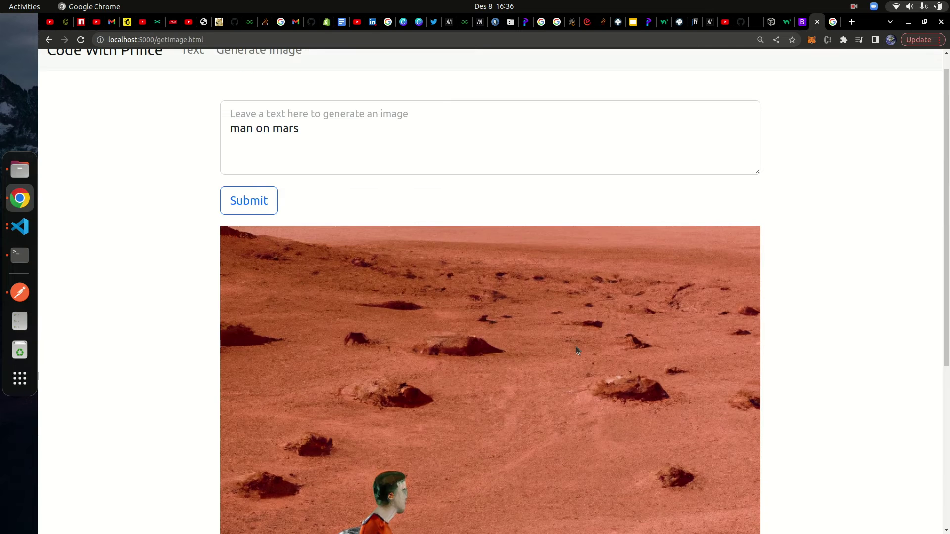
{"action": "scroll", "coordinate": [576, 349], "scroll_direction": "down", "scroll_amount": 4}
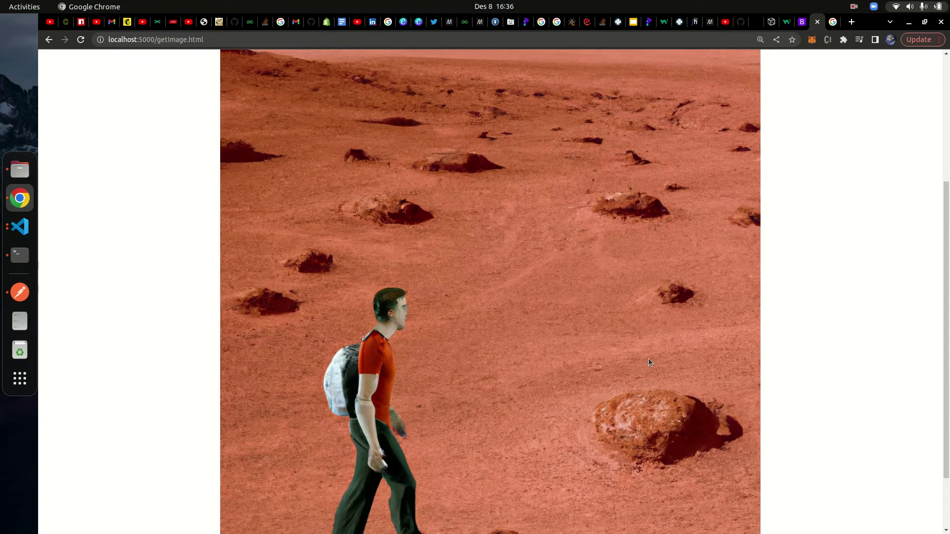
{"action": "scroll", "coordinate": [707, 351], "scroll_direction": "up", "scroll_amount": 4}
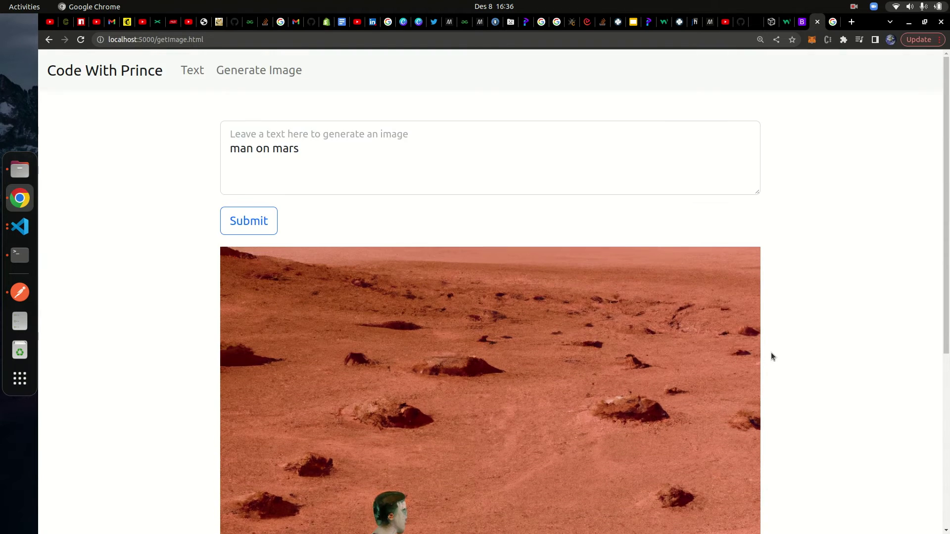
{"action": "scroll", "coordinate": [772, 355], "scroll_direction": "down", "scroll_amount": 5}
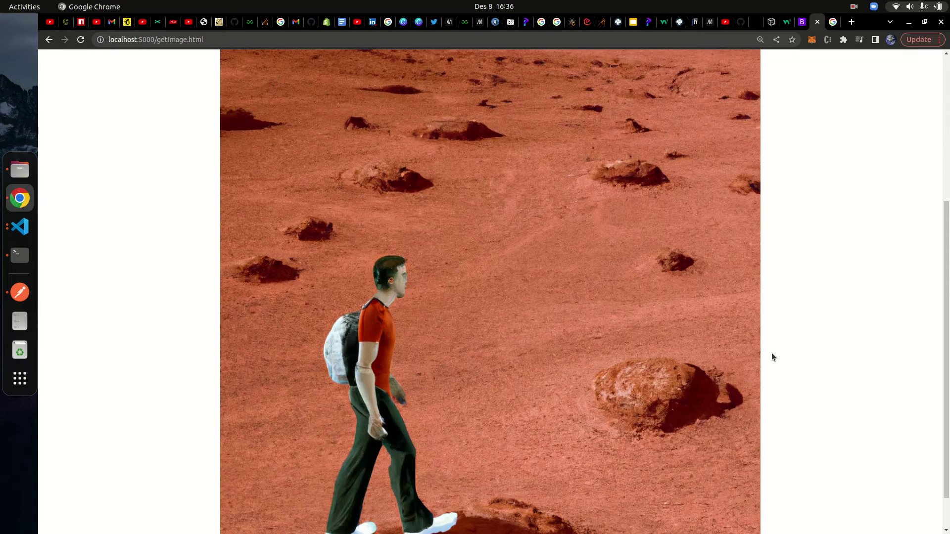
{"action": "scroll", "coordinate": [769, 359], "scroll_direction": "up", "scroll_amount": 4}
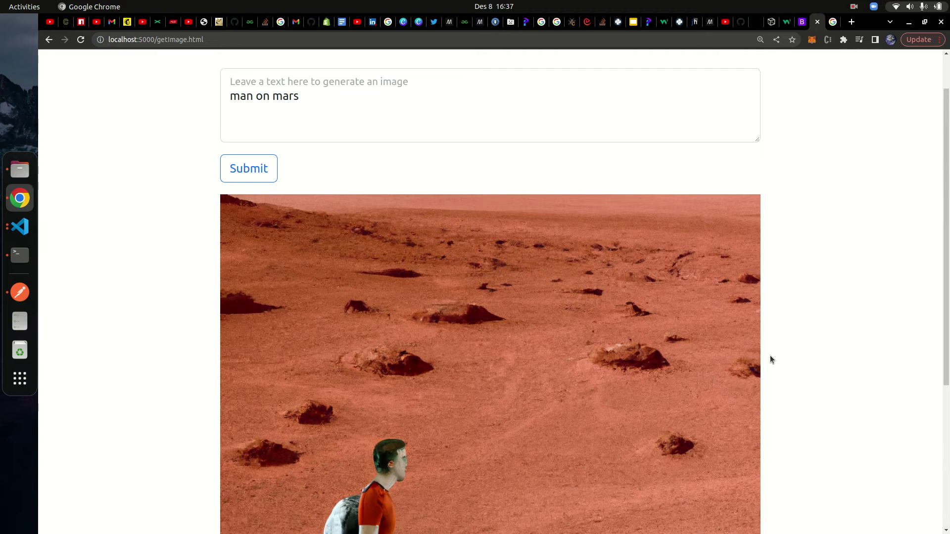
{"action": "scroll", "coordinate": [770, 359], "scroll_direction": "up", "scroll_amount": 1}
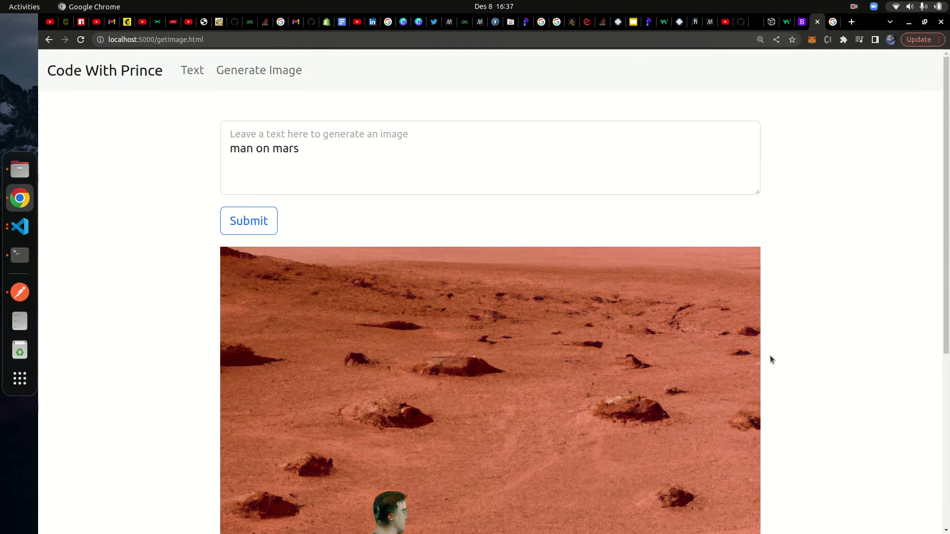
{"action": "left_click", "coordinate": [193, 73]}
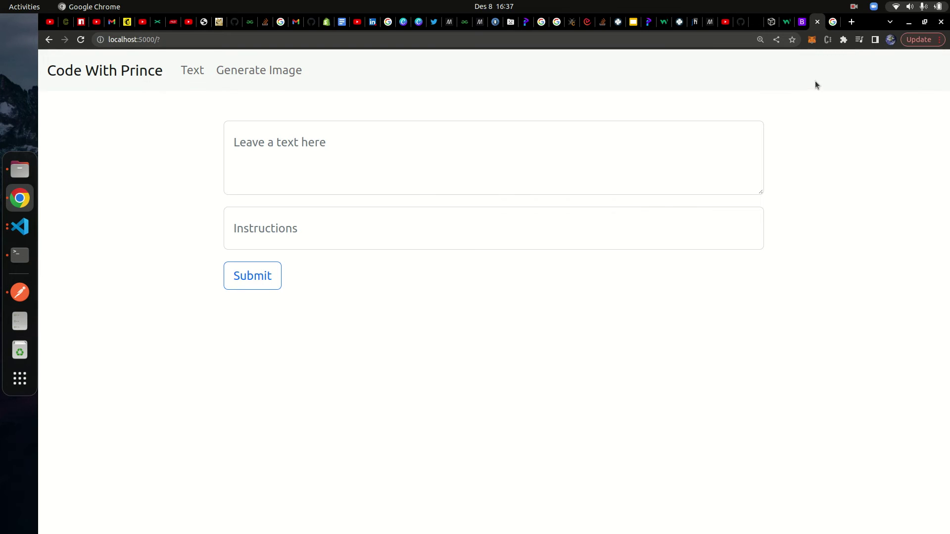
Switch to the 'chatgpt - Google Search' results tab.
{"action": "left_click", "coordinate": [833, 22]}
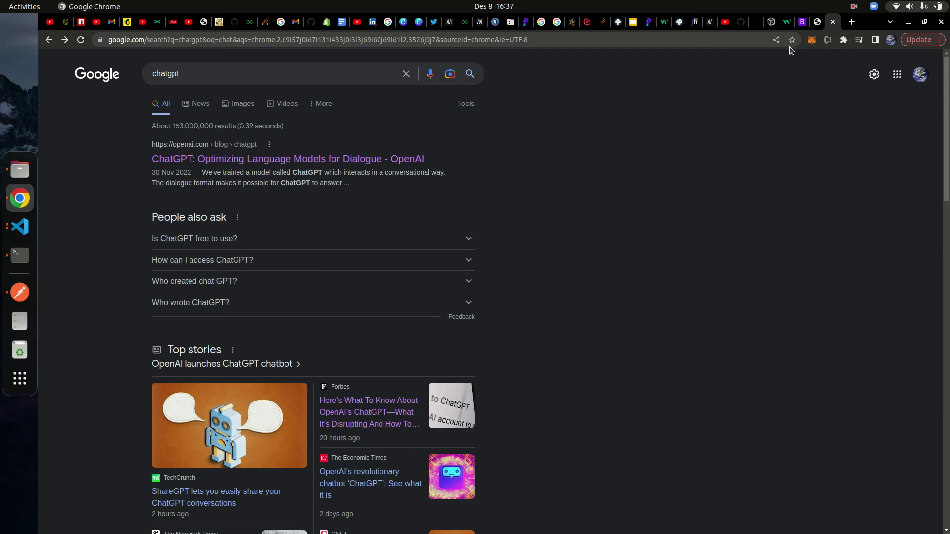